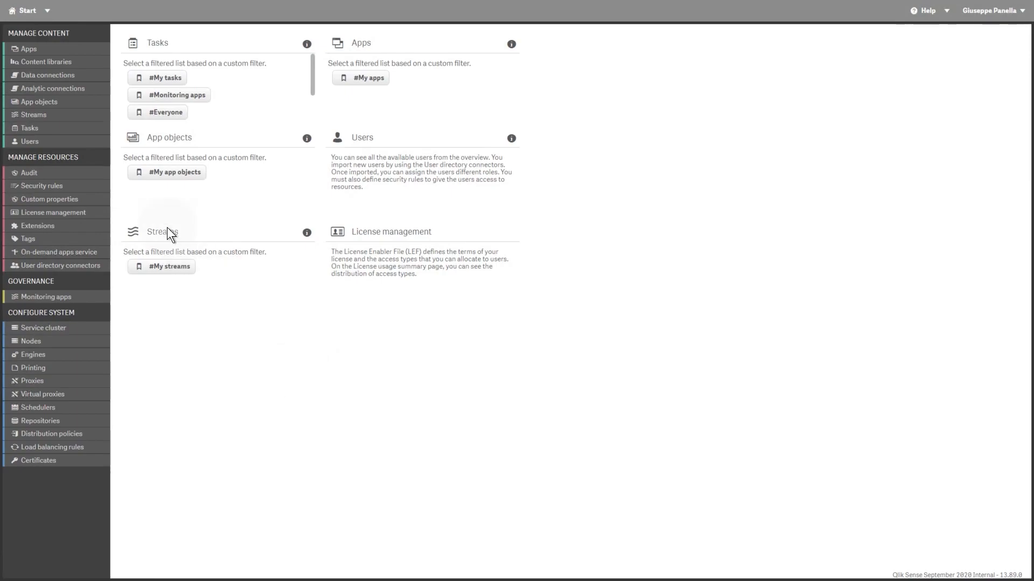
Step: Show the Apps overview from the Manage Content section of the sidebar
left_click(33, 49)
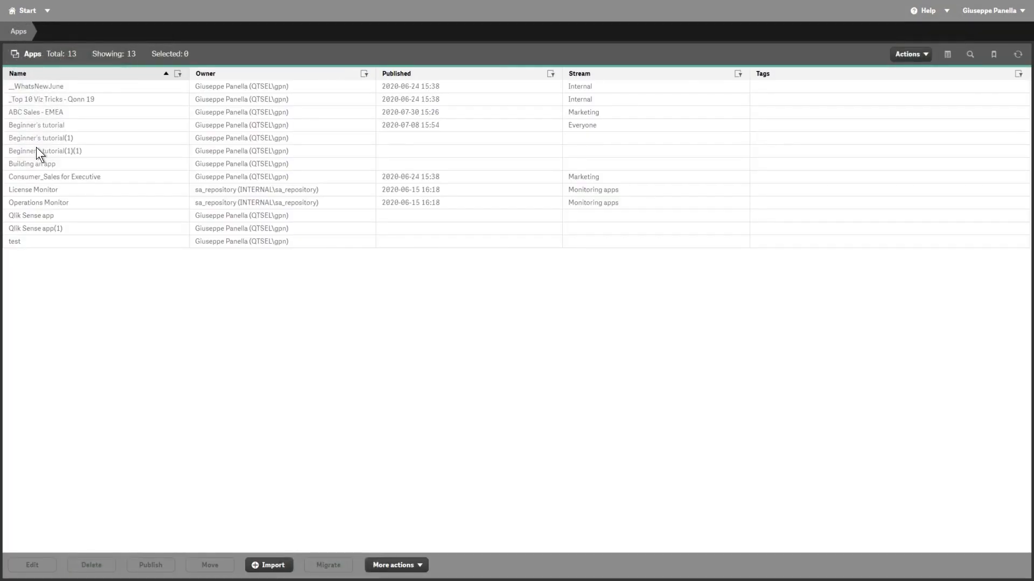
Step: Create a new reload task for the ABC Sales - EMEA app via More actions
left_click(39, 109)
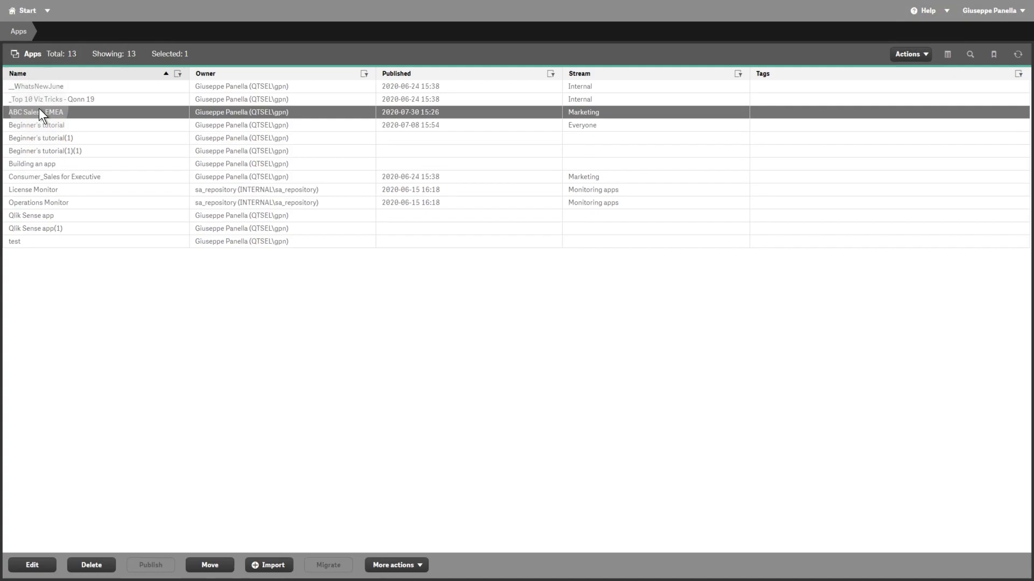
left_click(420, 564)
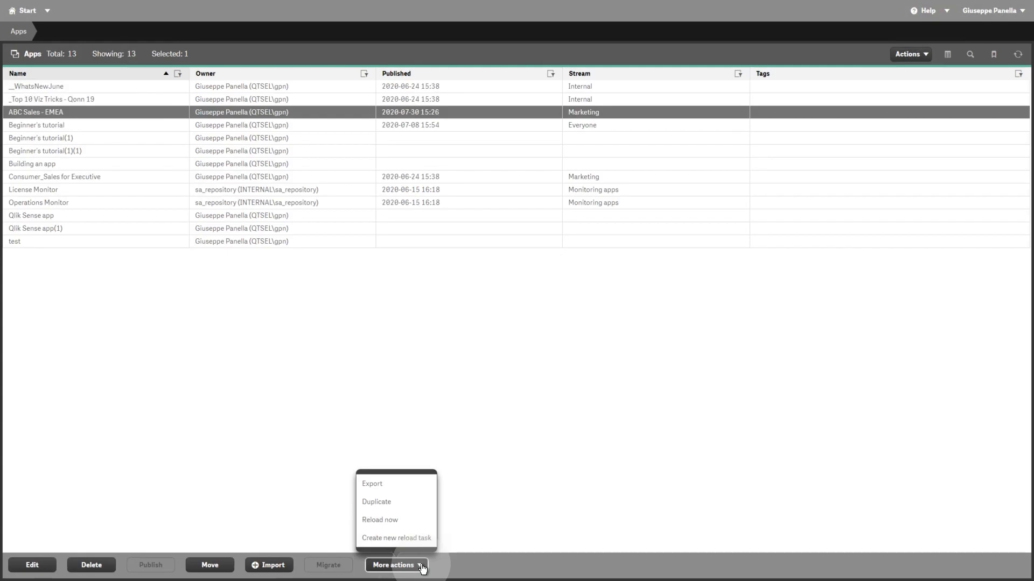
left_click(408, 539)
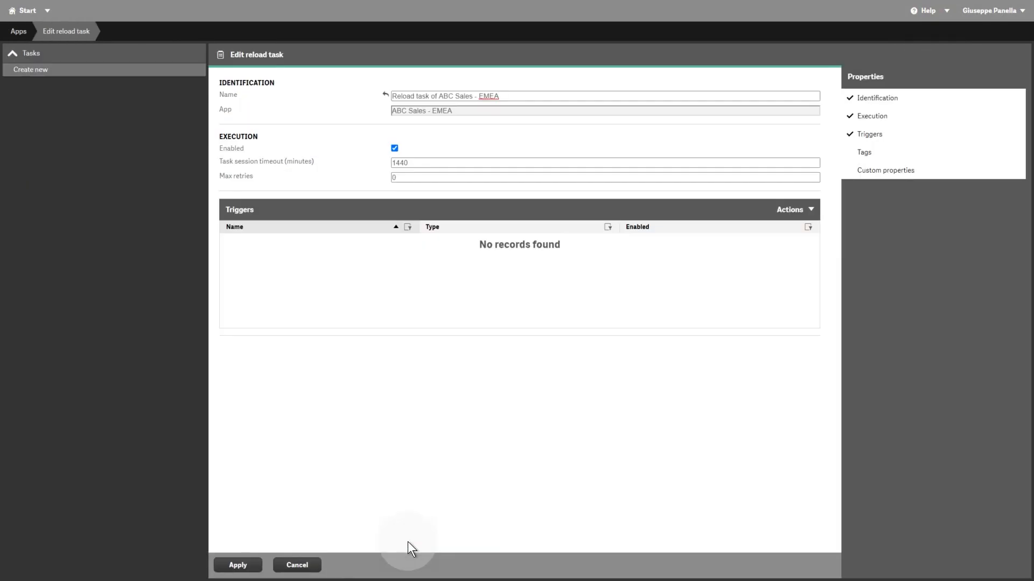
Step: Add a weekly trigger to the ABC Sales - EMEA task, save it, and return to Start
left_click(810, 210)
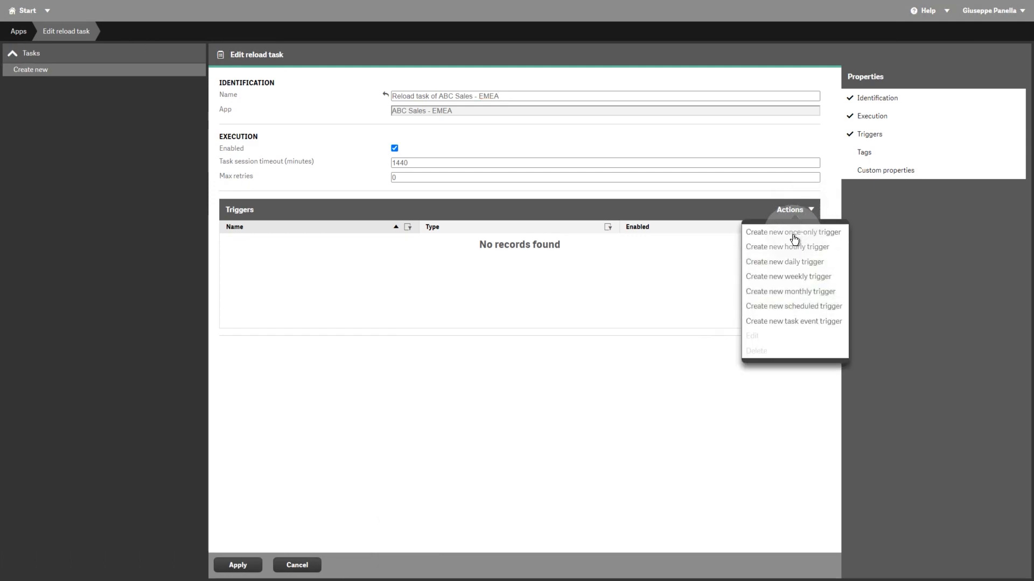
left_click(773, 276)
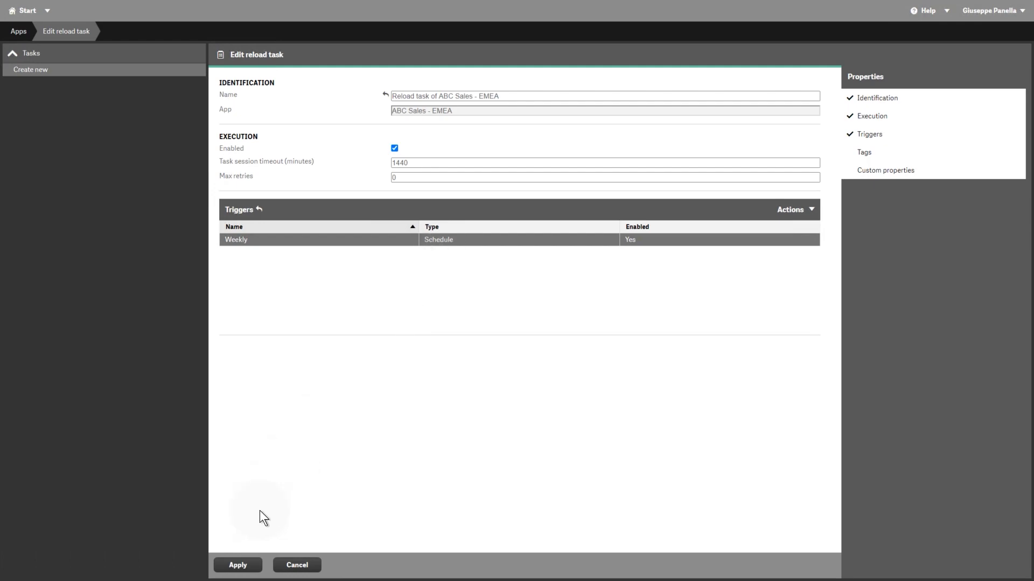
left_click(234, 566)
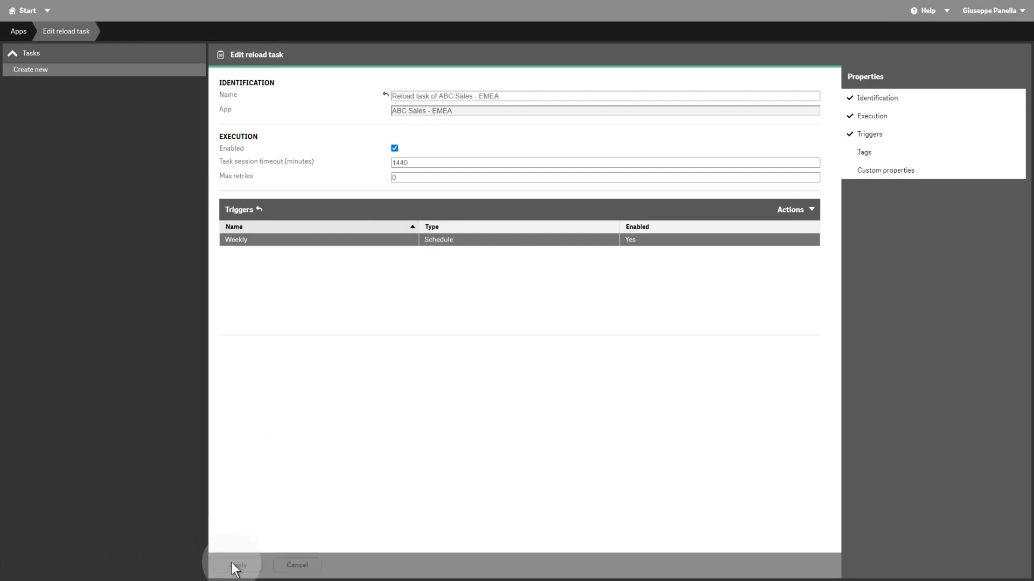
left_click(23, 10)
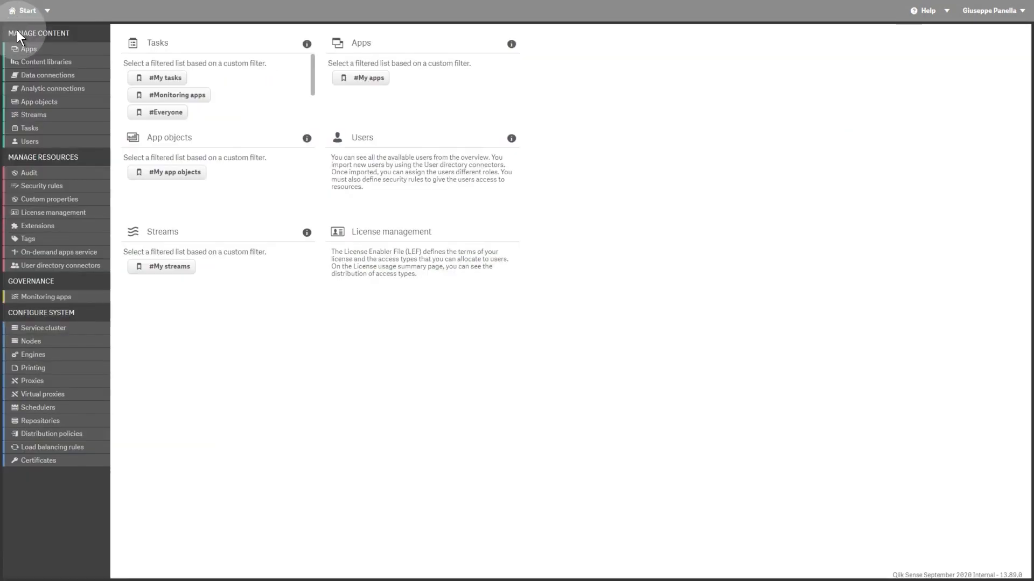
Step: Edit the Building an app app and show its associated Tasks list
left_click(29, 49)
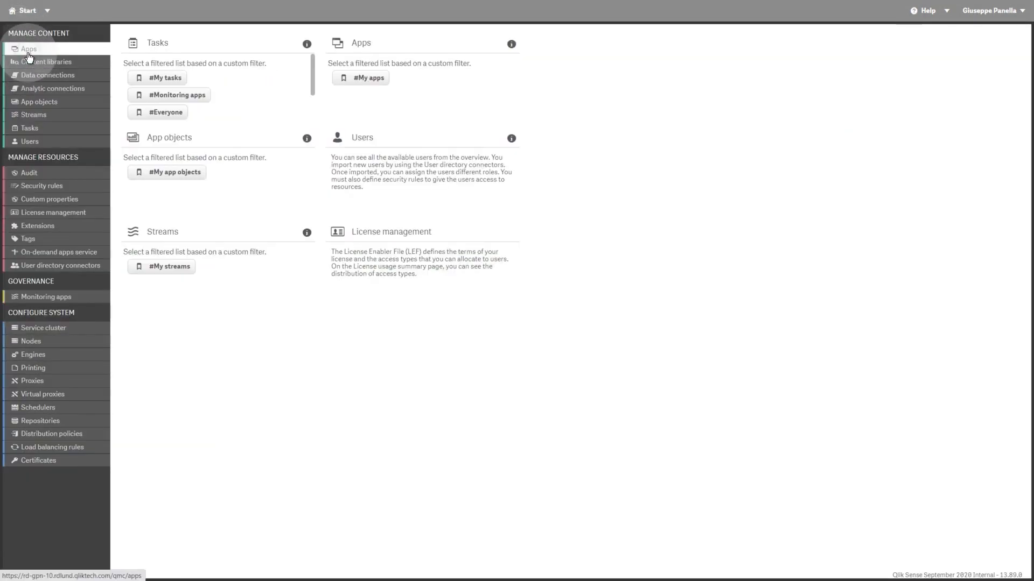
double_click(32, 164)
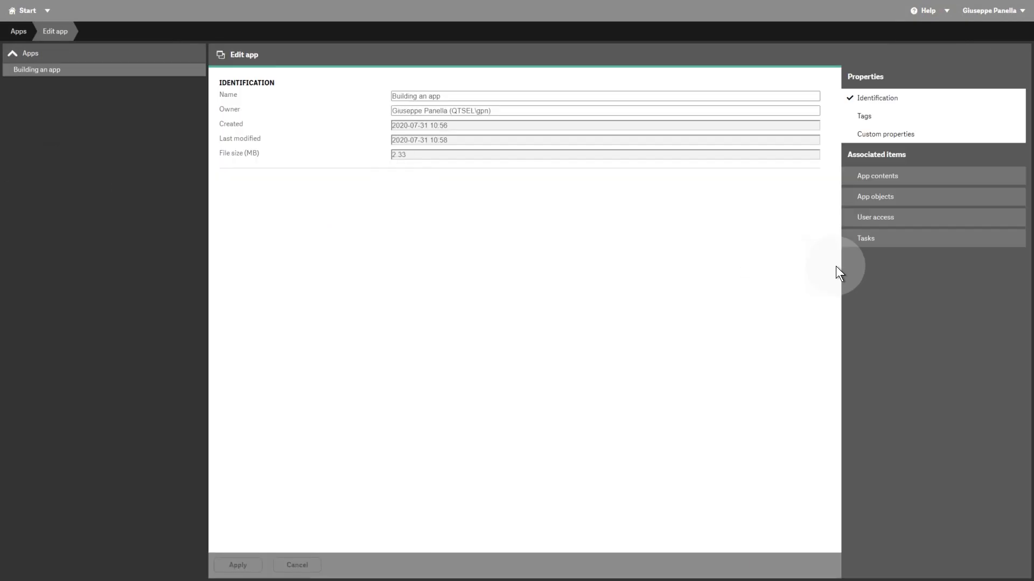
left_click(866, 240)
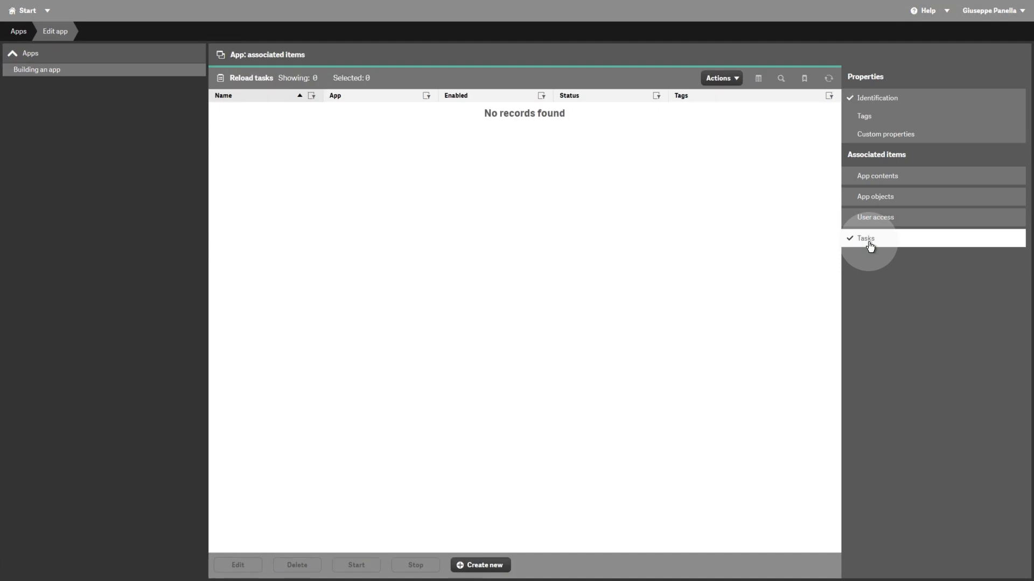
Step: Create a reload task with a monthly trigger for Building an app, save it, and return to Start
left_click(480, 564)
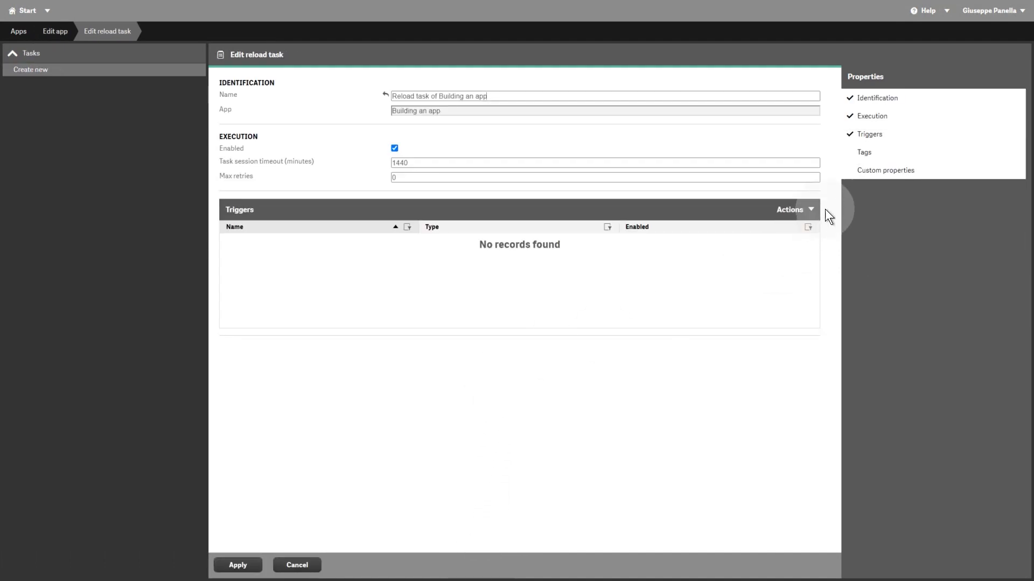
left_click(799, 209)
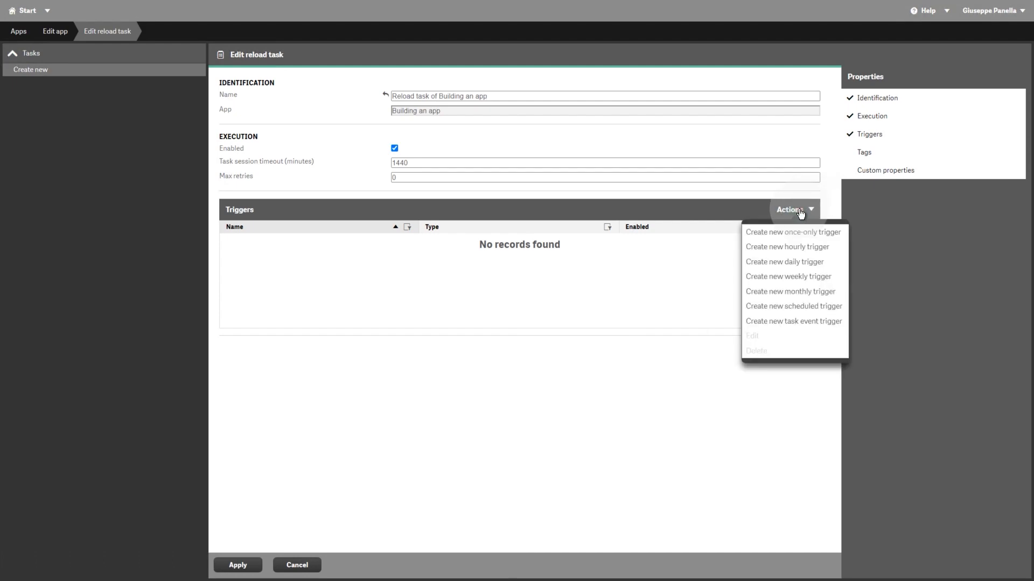
left_click(782, 292)
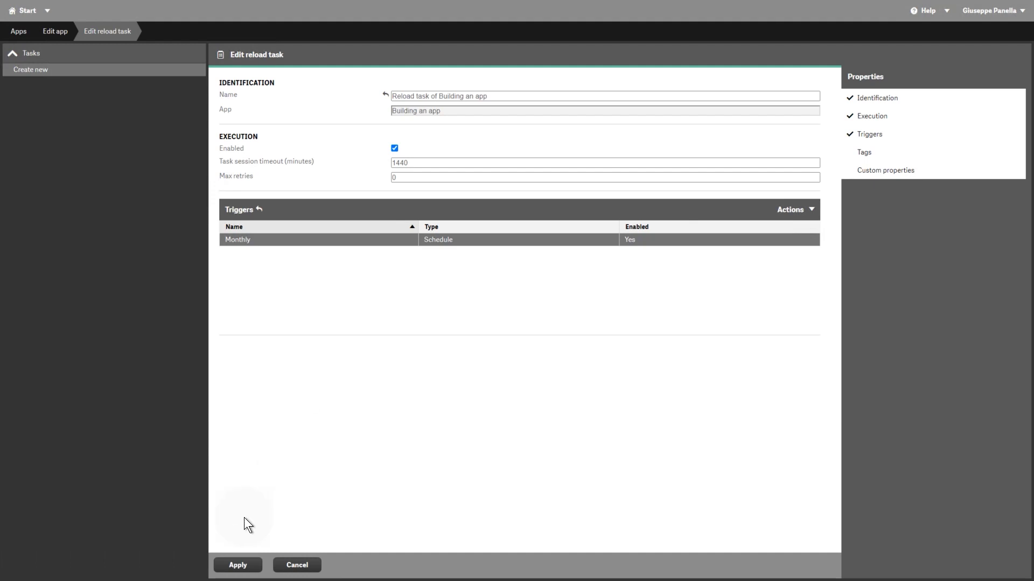
left_click(237, 565)
left_click(28, 11)
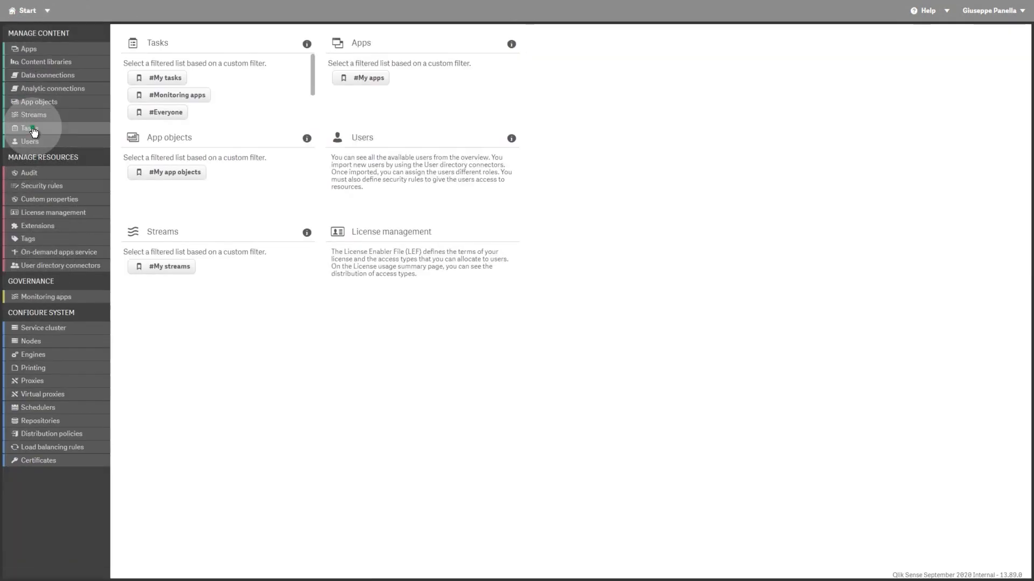
Step: From the Tasks list, begin a new reload task named Hourly reload task
left_click(32, 127)
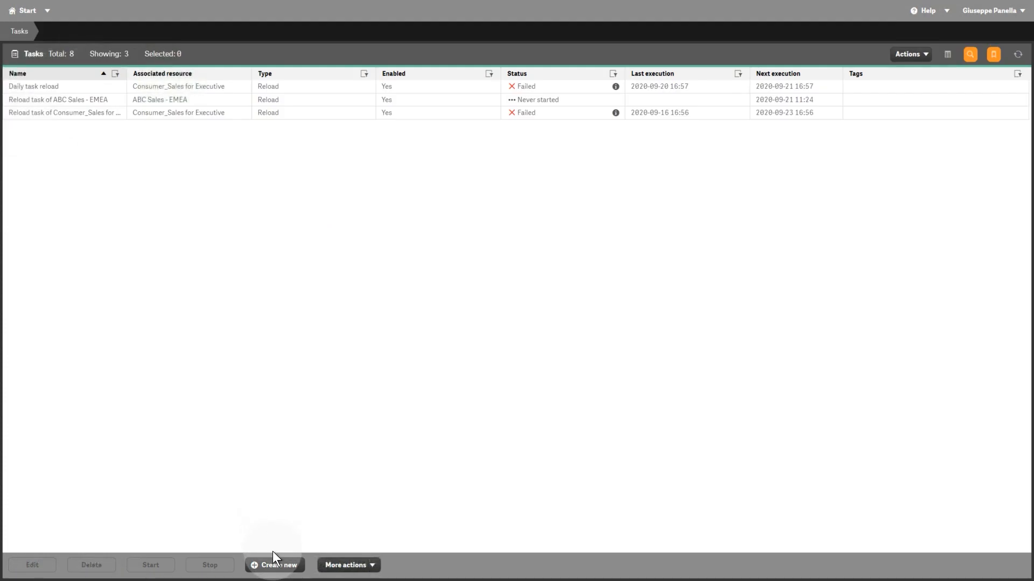
left_click(274, 566)
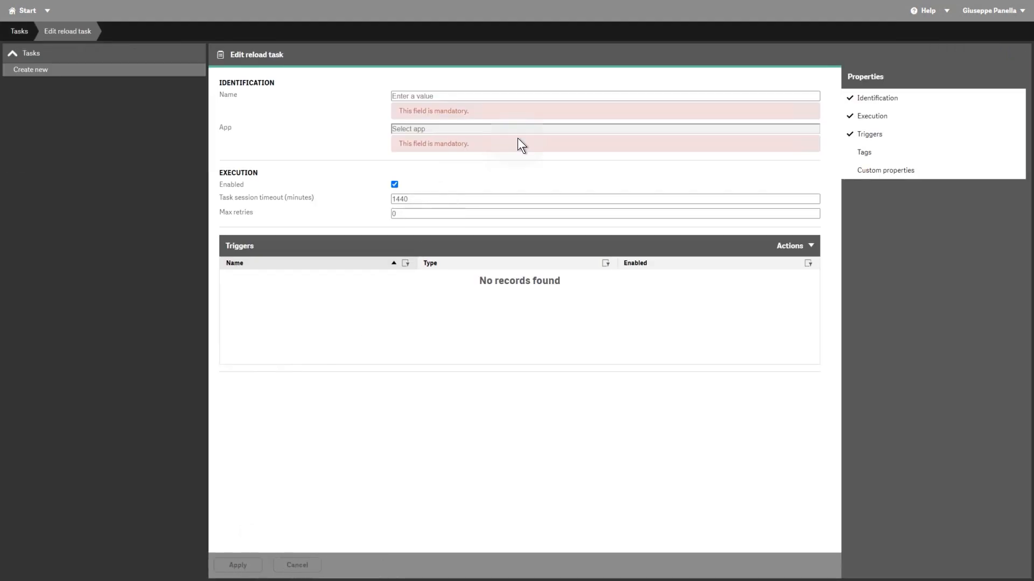
left_click(555, 96)
type("Hourly reload task")
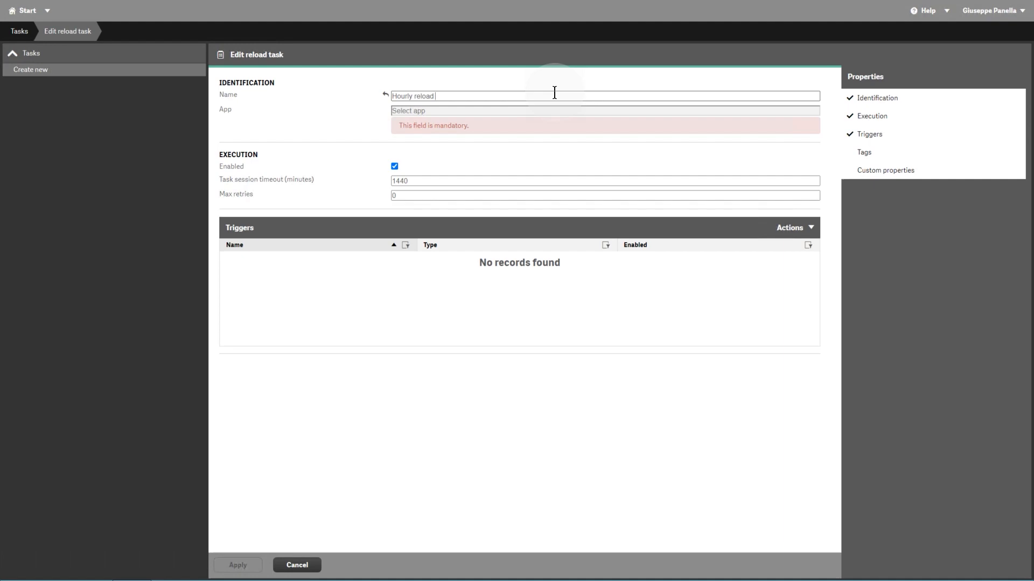
Step: Set the task's app to Consumer_Sales for Executive
left_click(533, 112)
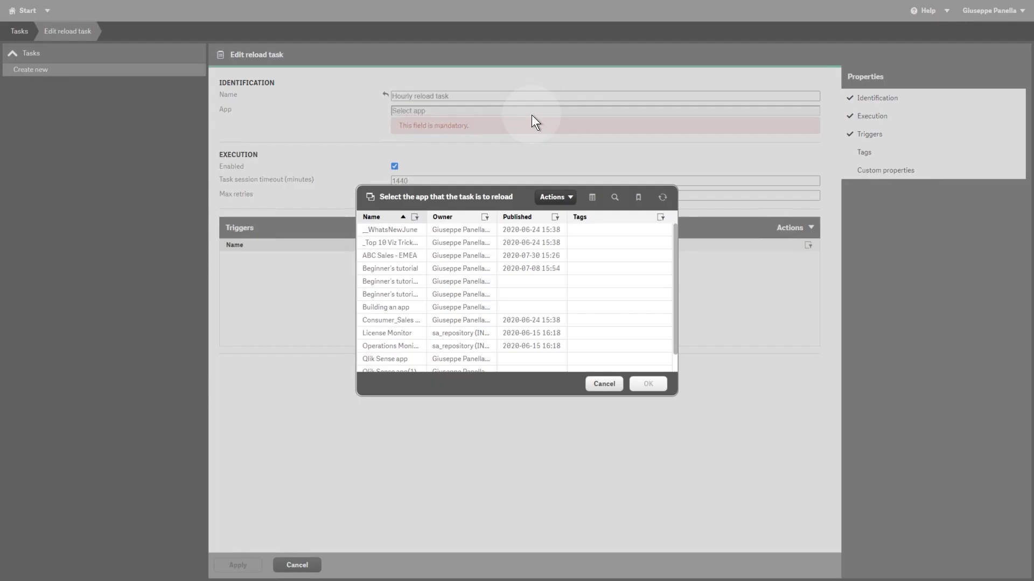
left_click(382, 319)
left_click(646, 384)
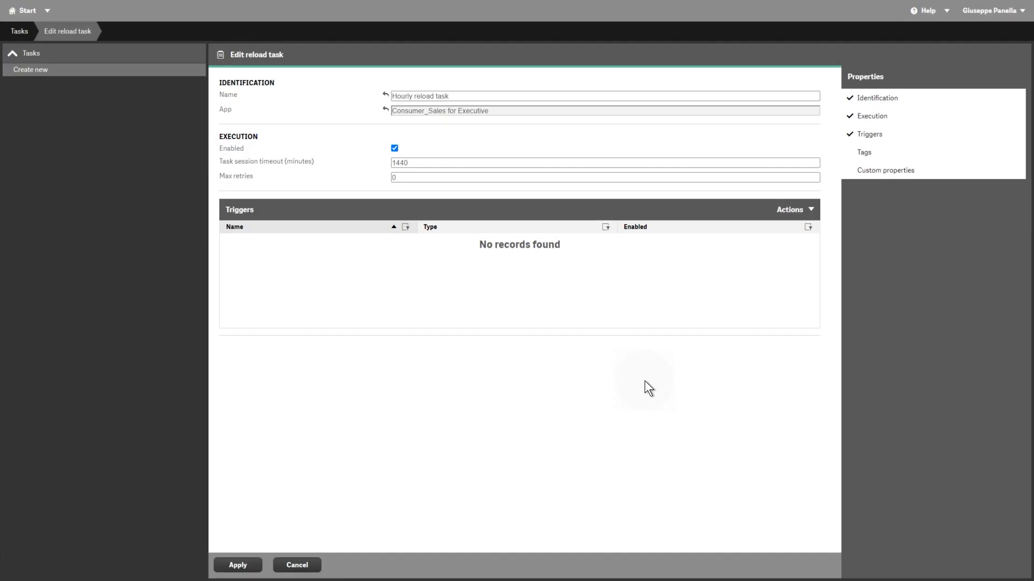
Step: Add a scheduled trigger named Hourly reload, keeping the existing time zone
left_click(795, 209)
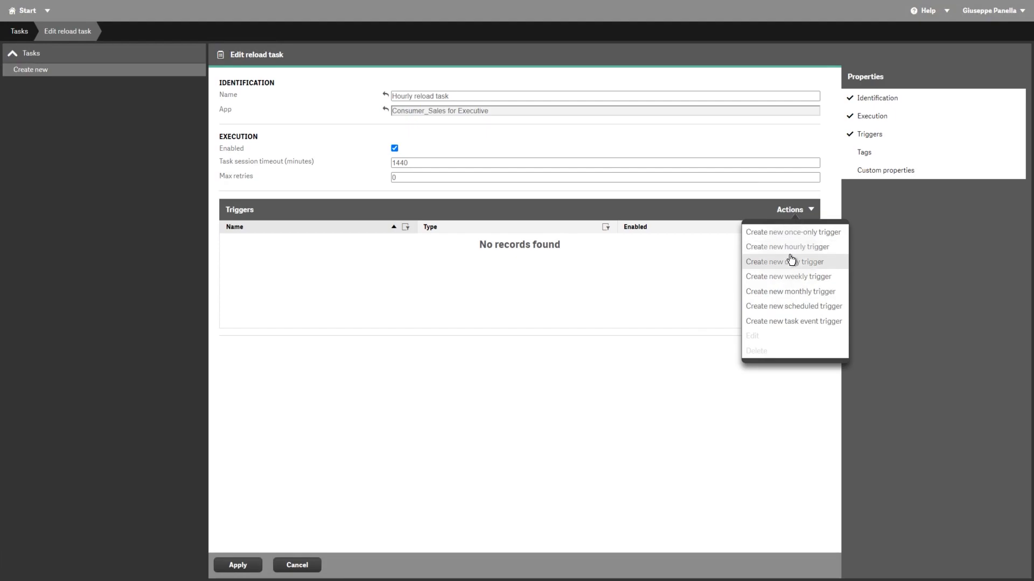
left_click(773, 309)
left_click(494, 153)
type("Hour")
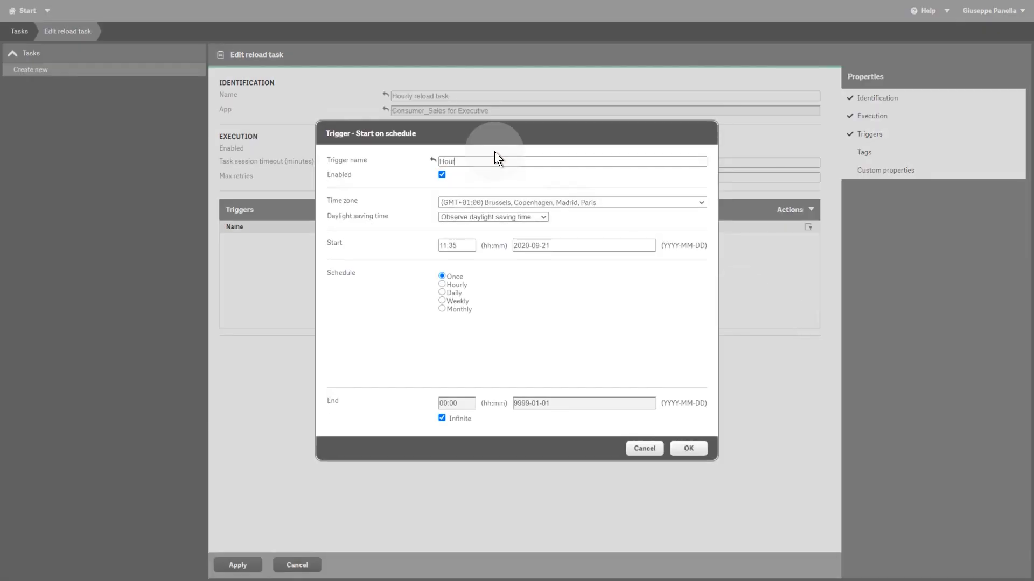
type("ly reload")
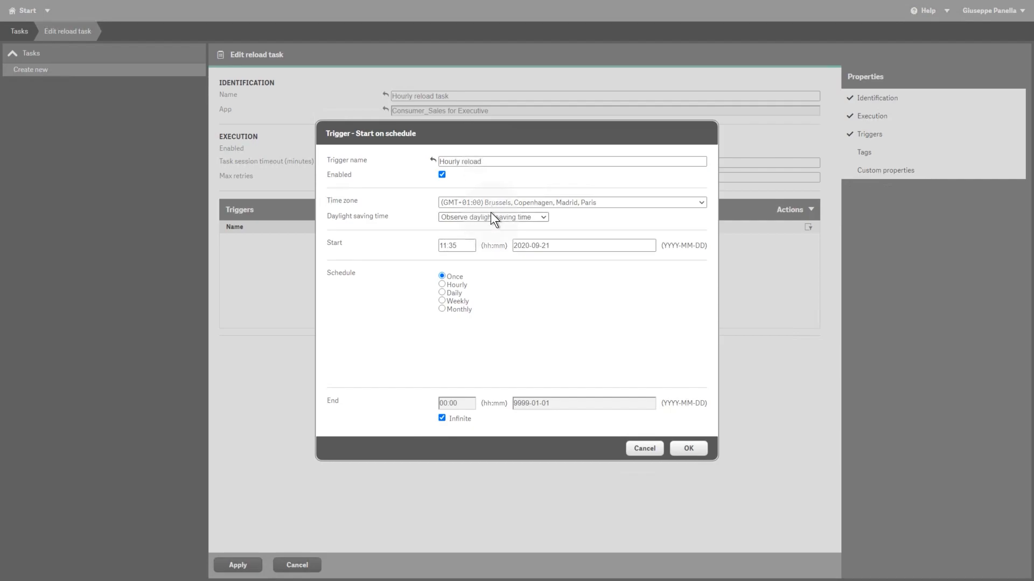
left_click(495, 204)
left_click(494, 204)
Step: Make the trigger repeat hourly every 1 hour 10 minutes, confirm it, and save the task
left_click(442, 285)
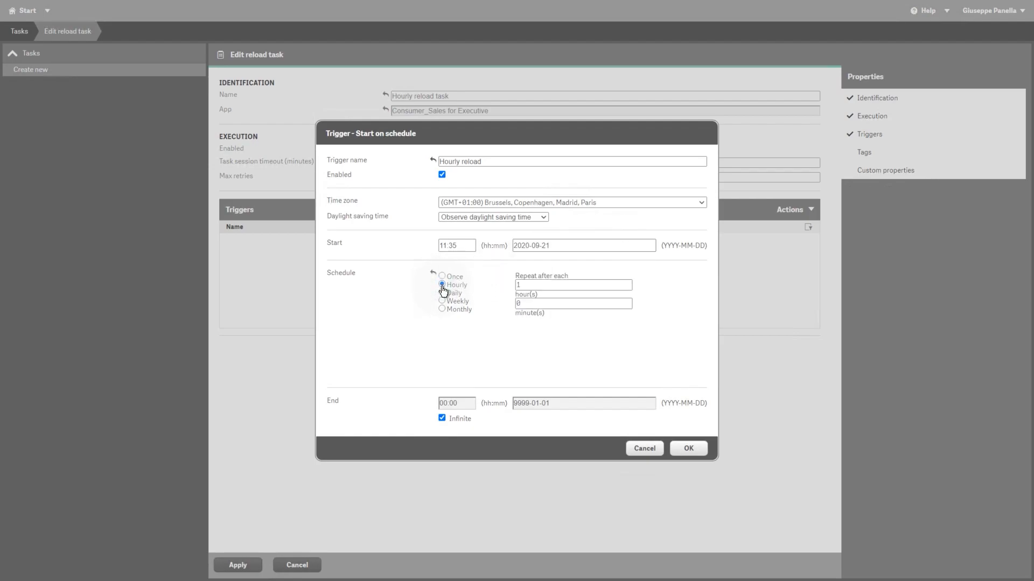
left_click(533, 304)
key("BackSpace")
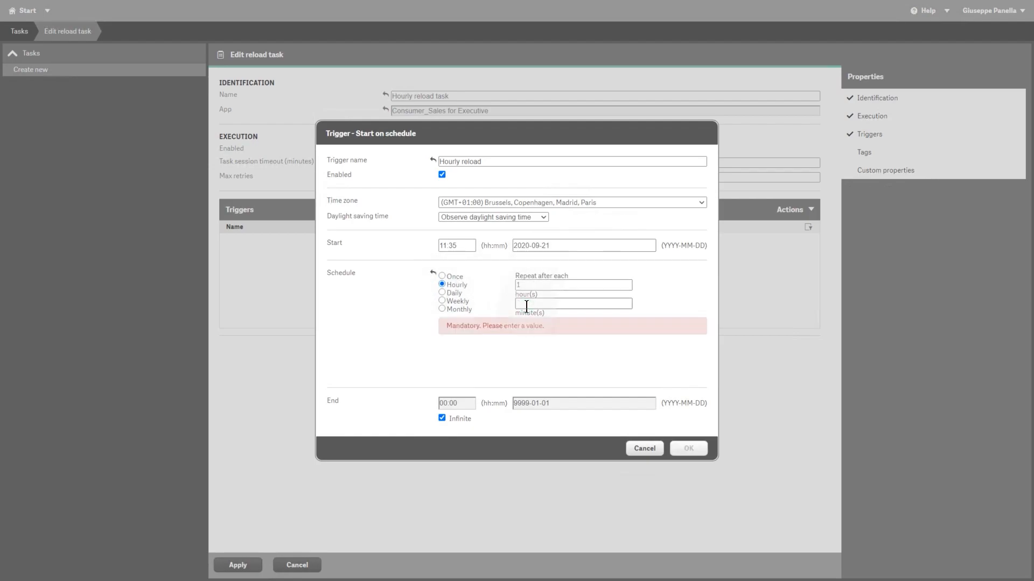
type("10")
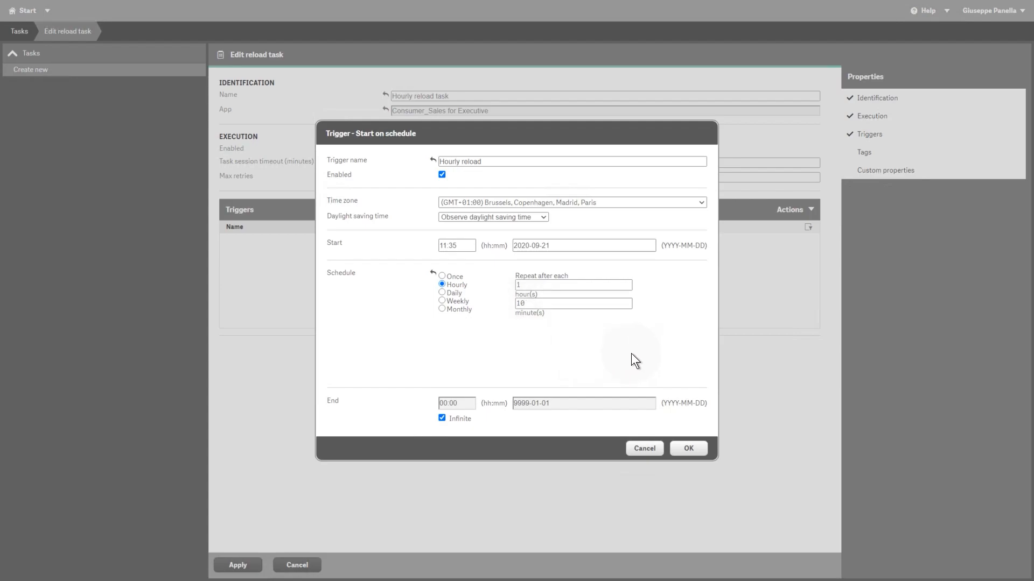
left_click(689, 449)
left_click(237, 565)
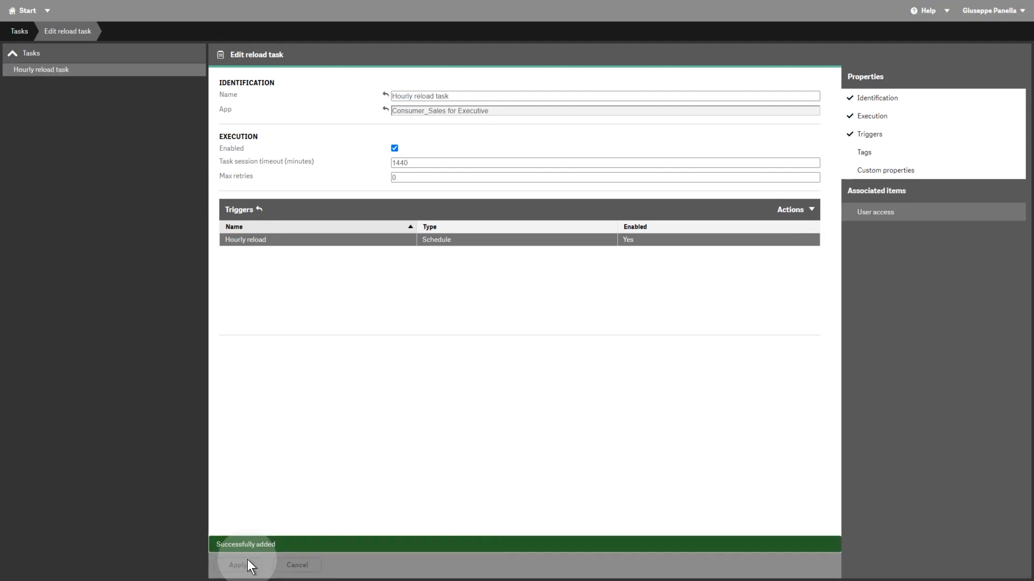